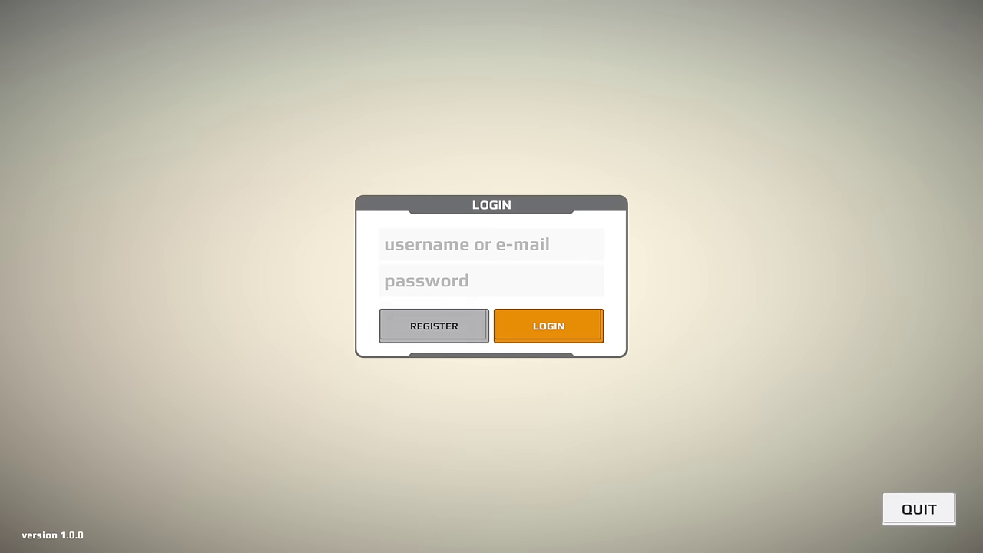
- Fill in the registration form with a username, an e-mail address and the password twice
click(434, 326)
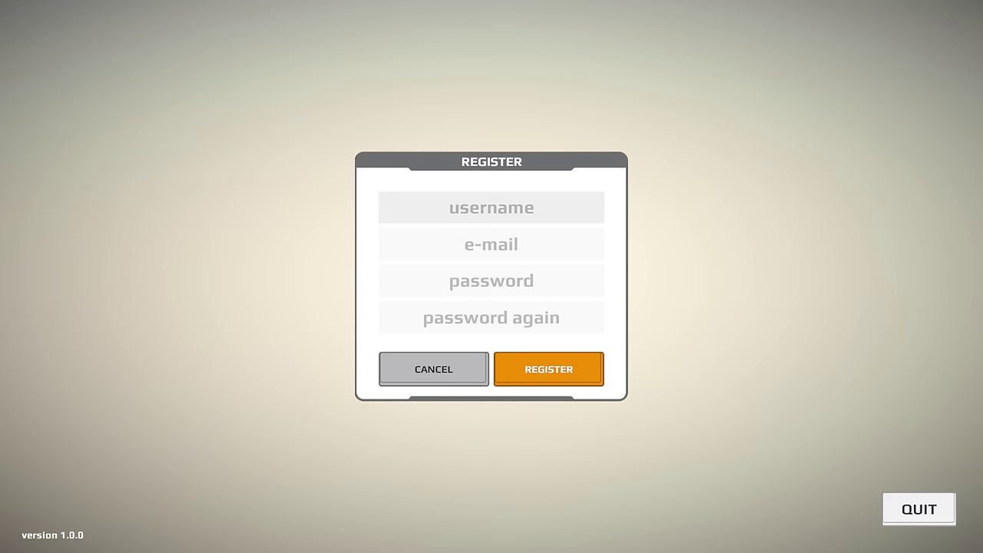
text(Nomad)
key(Tab)
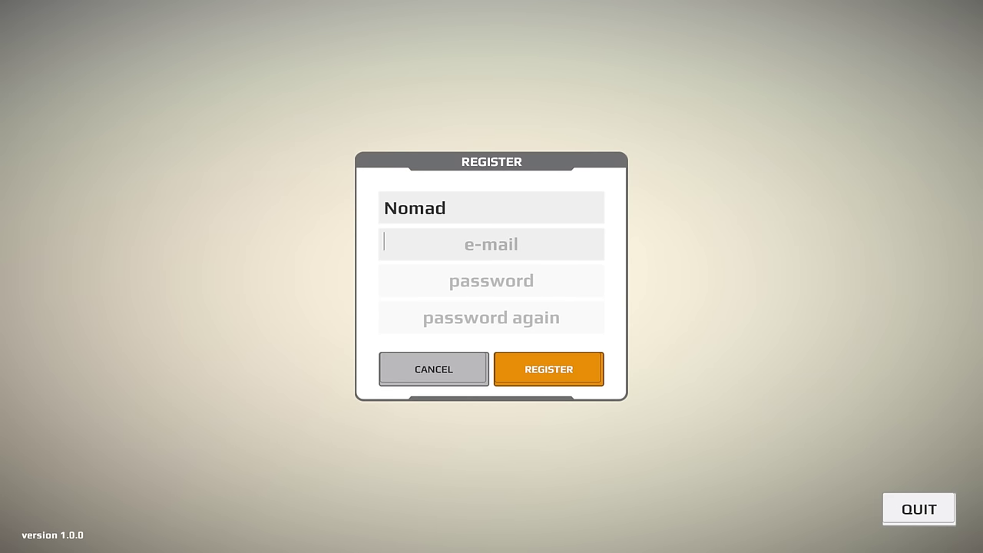
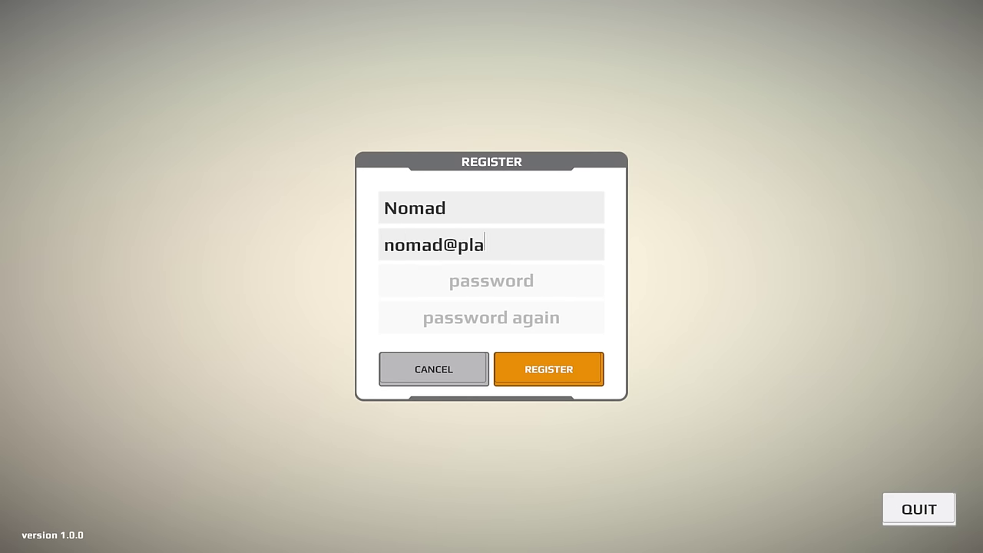
key(Tab)
text(1234)
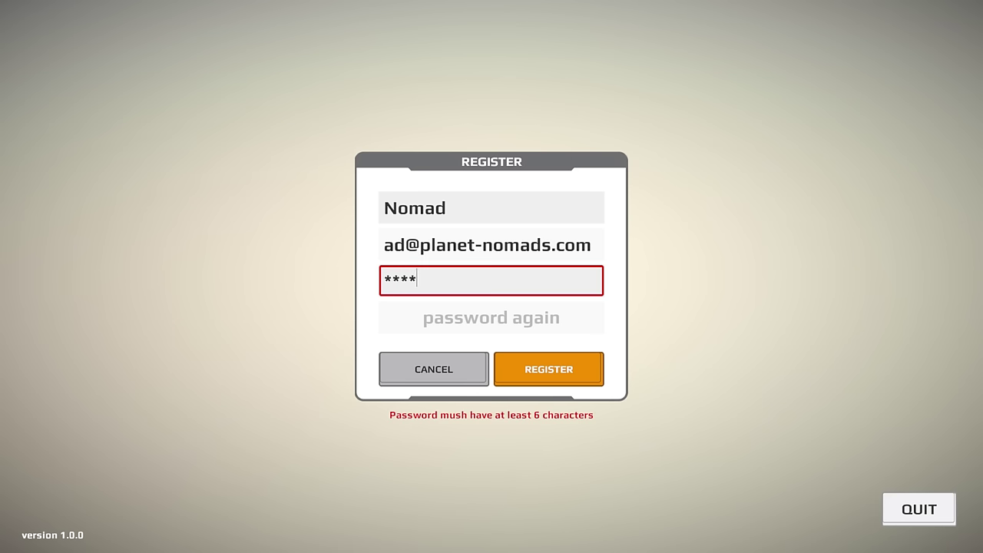
text(56789)
key(Tab)
text(1234567)
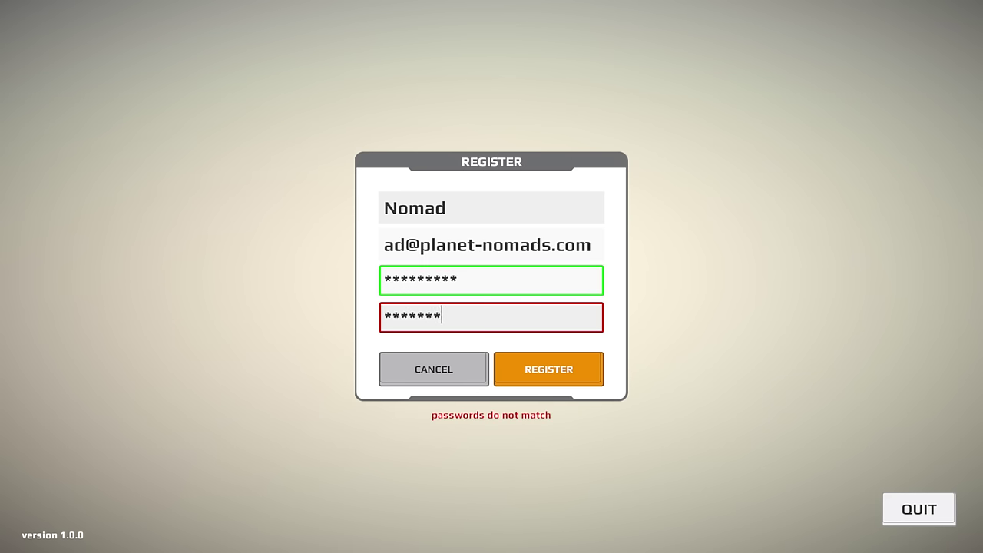
text(89)
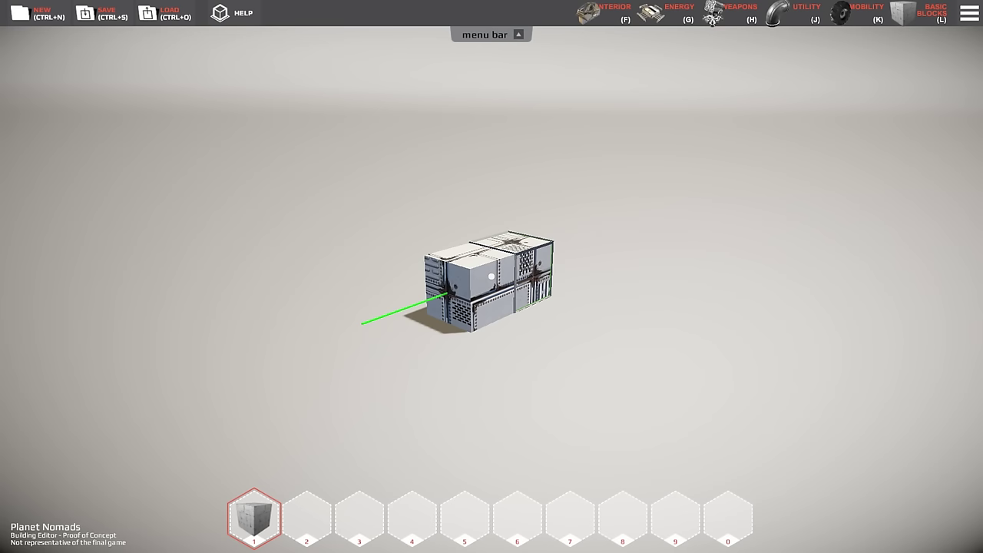
- Orbit the four-block test structure and show the HELP reference for item, coloring and camera controls
right_drag(492, 277, 491, 277)
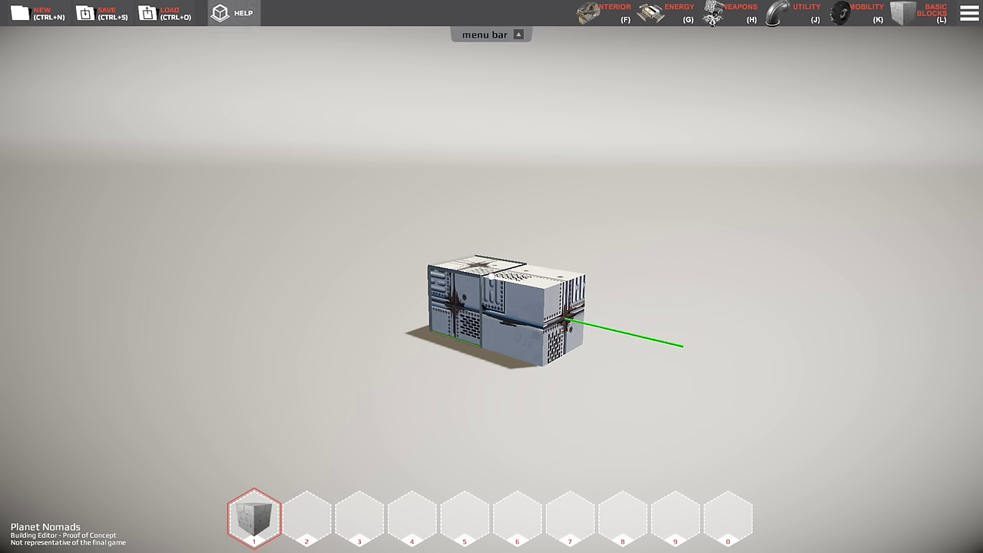
click(235, 13)
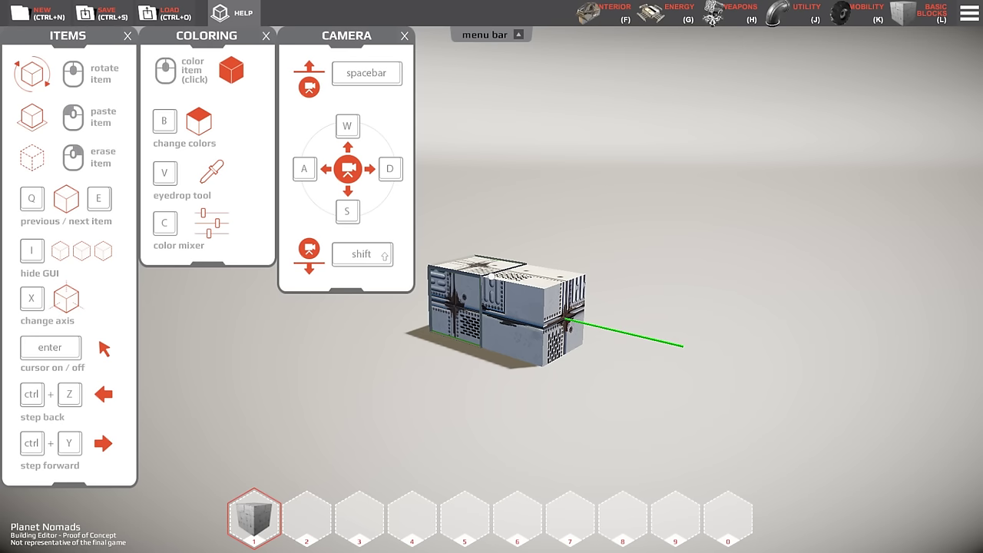
- Dismiss the help reference by scrolling, leaving a single cube in the workspace
scroll(491, 275, down, 1)
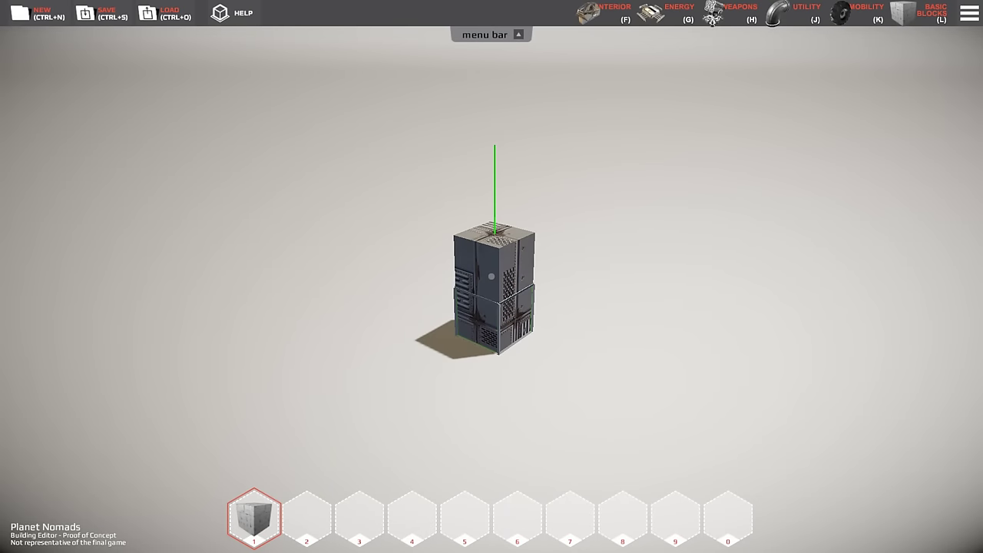
scroll(492, 275, down, 3)
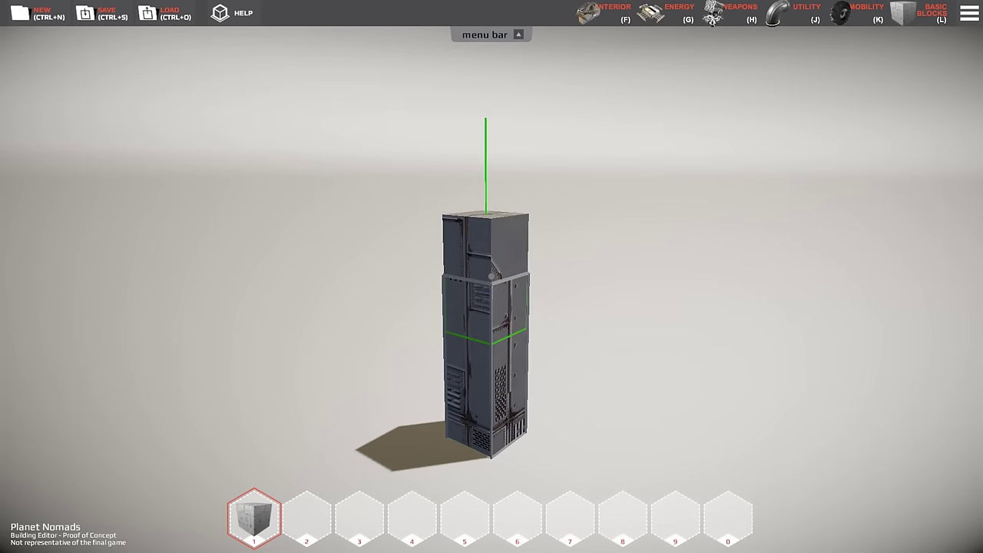
scroll(492, 276, down, 3)
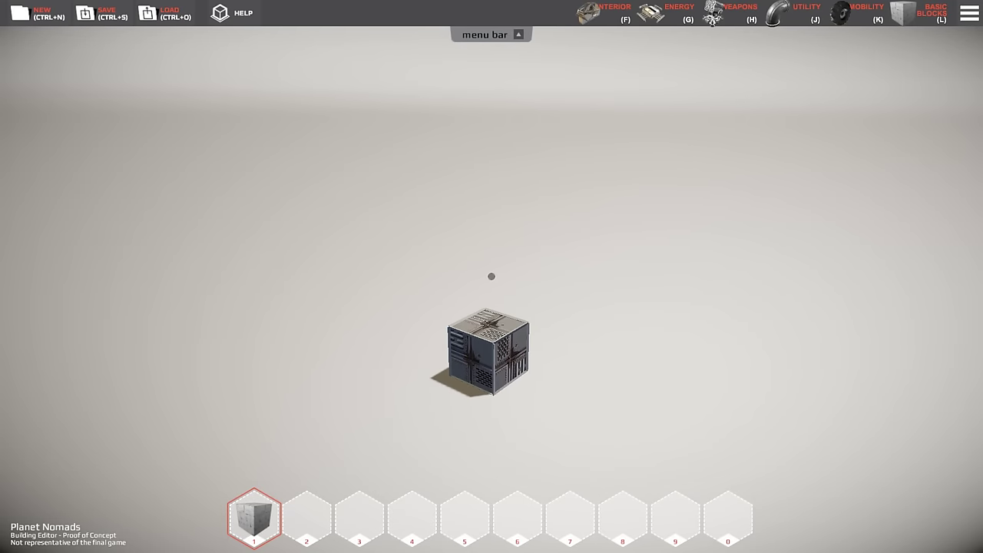
- Browse the interior, energy, weapons, utility and mobility palettes, returning to basic blocks
key(l)
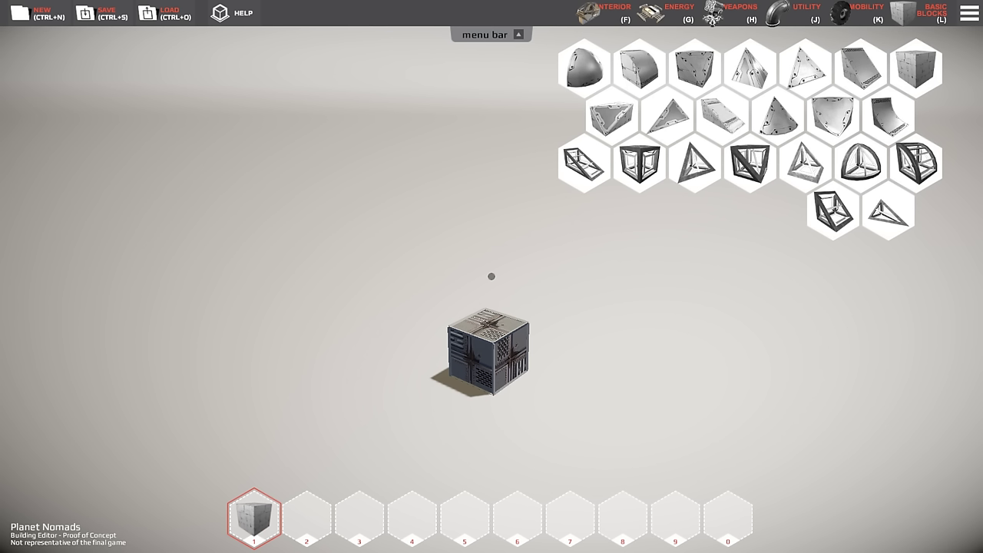
key(f)
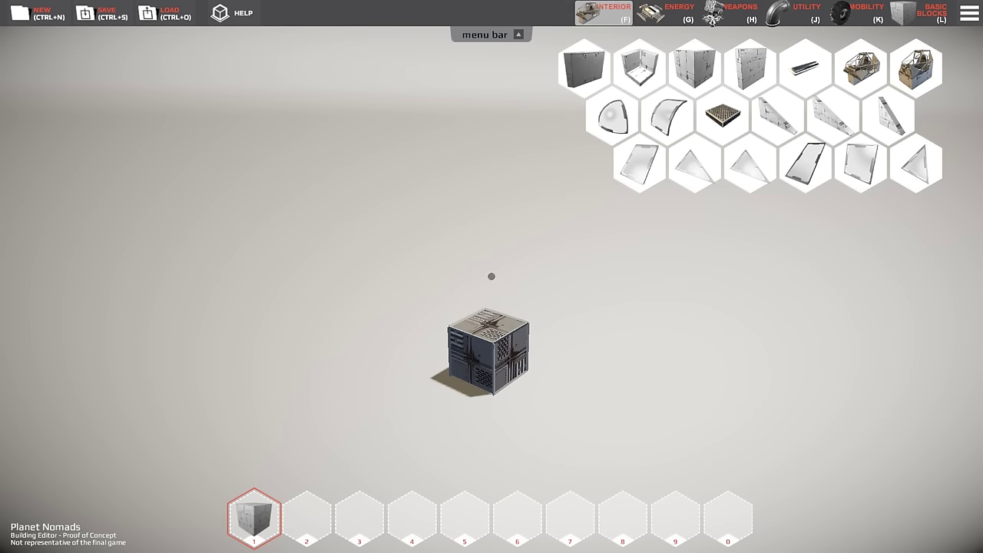
key(g)
key(h)
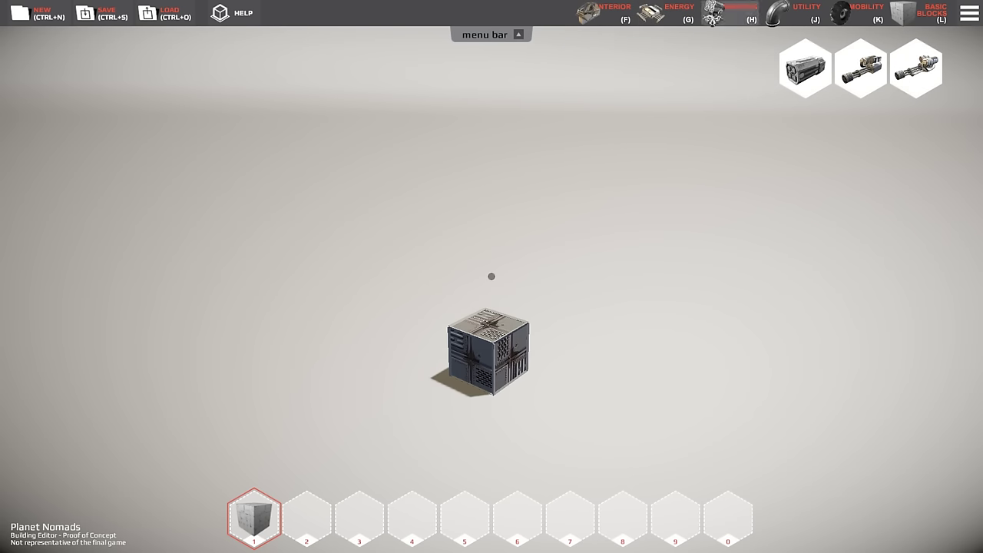
key(j)
key(k)
key(l)
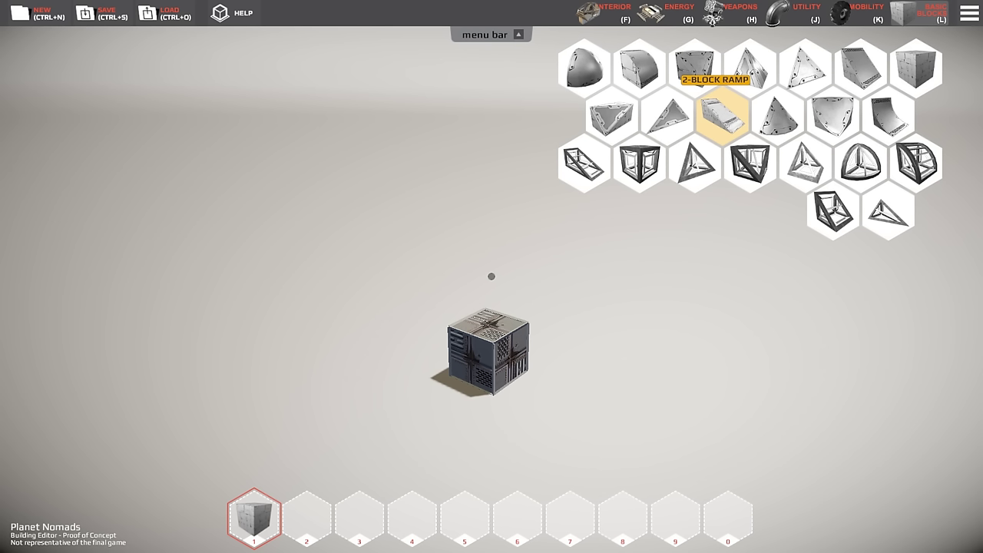
- Fill quick slots 2–6 with the 2-Block Ramp, corner block, gatling gun, third weapon and flat slab
drag(722, 114, 306, 516)
drag(667, 116, 359, 516)
click(733, 12)
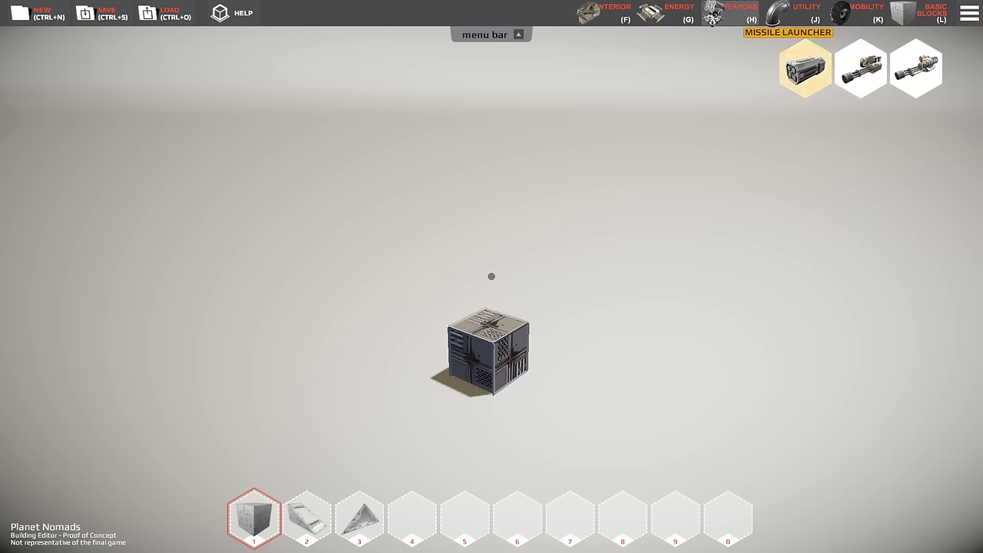
drag(860, 68, 412, 516)
drag(915, 68, 464, 516)
click(603, 12)
drag(805, 66, 517, 516)
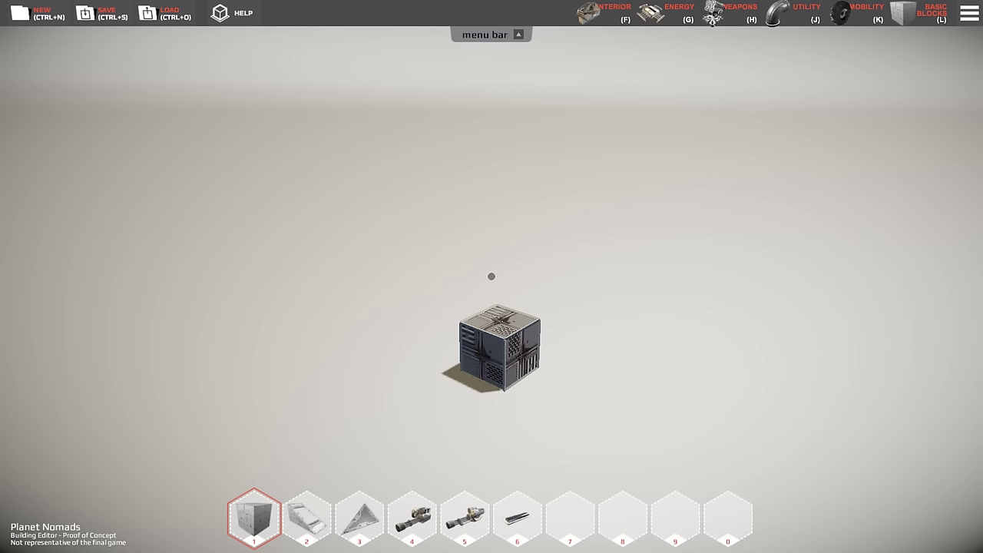
- Cycle through quick slots 1–6 and settle on the slope block in slot 2
key(2)
key(3)
key(4)
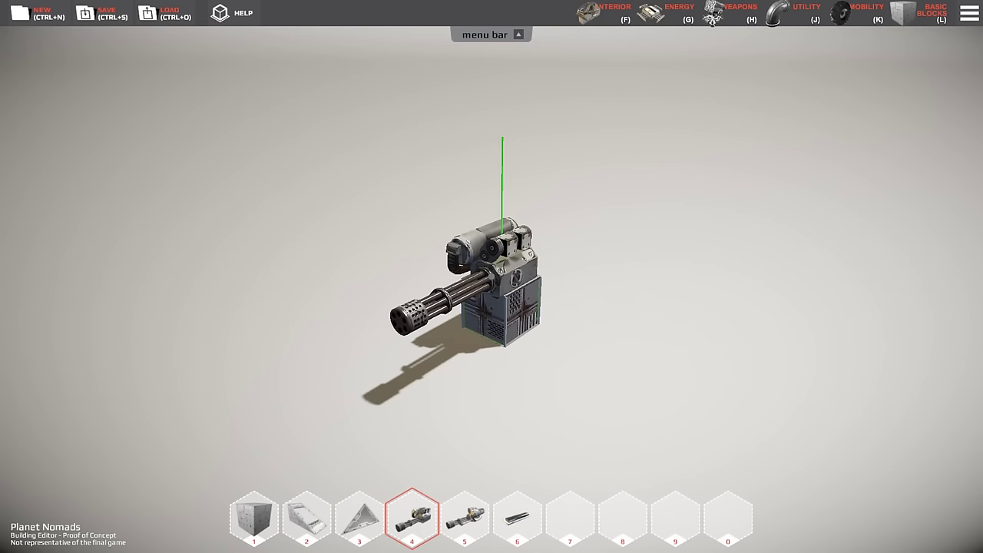
key(5)
key(6)
key(5)
key(3)
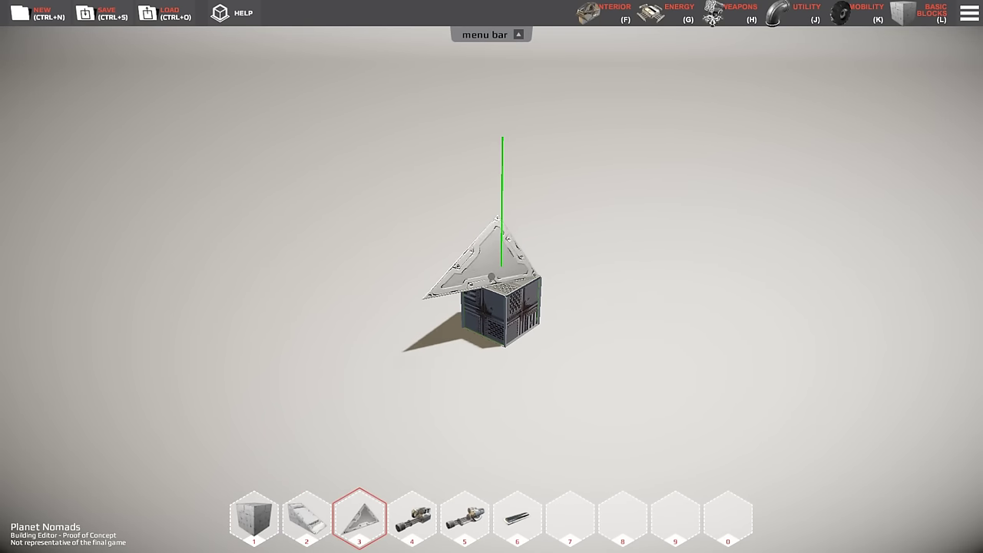
key(2)
key(1)
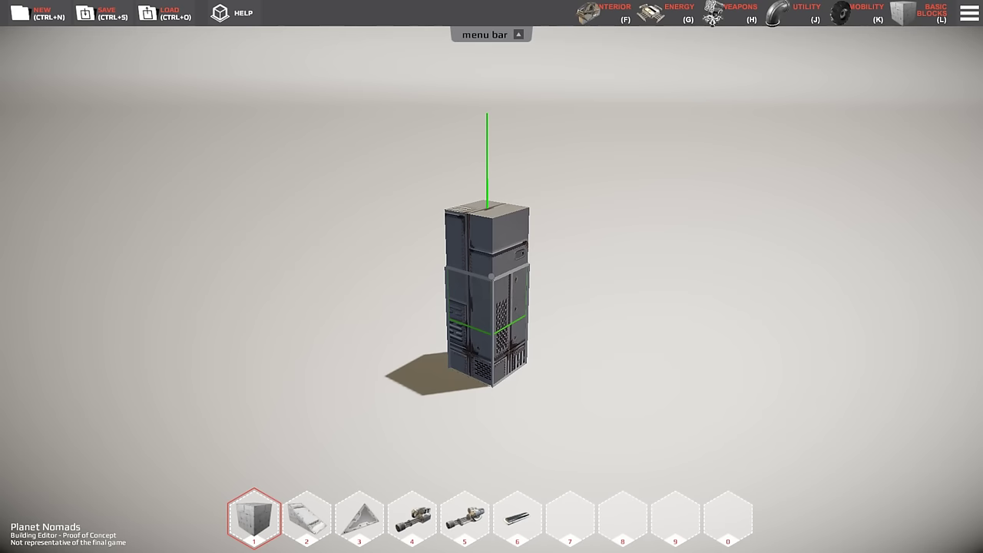
key(2)
- Rotate the slope block and place two slopes at the tower's base, including its right side
scroll(492, 277, down, 3)
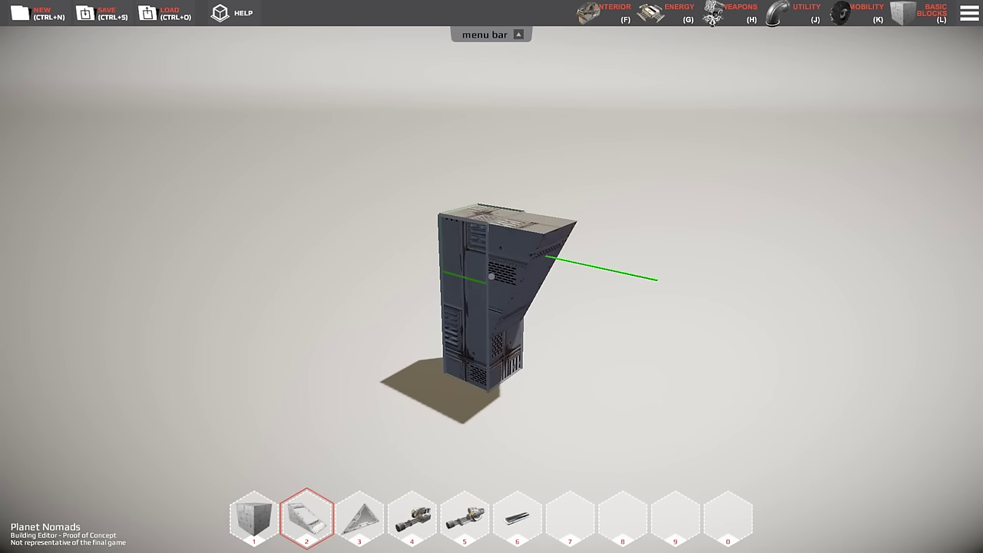
scroll(492, 276, down, 3)
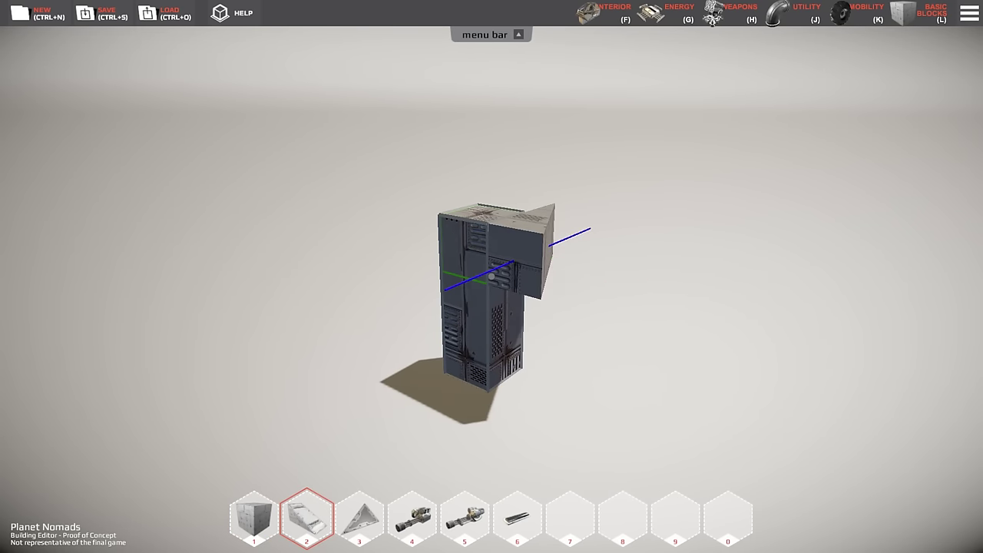
scroll(491, 276, down, 4)
scroll(492, 275, down, 4)
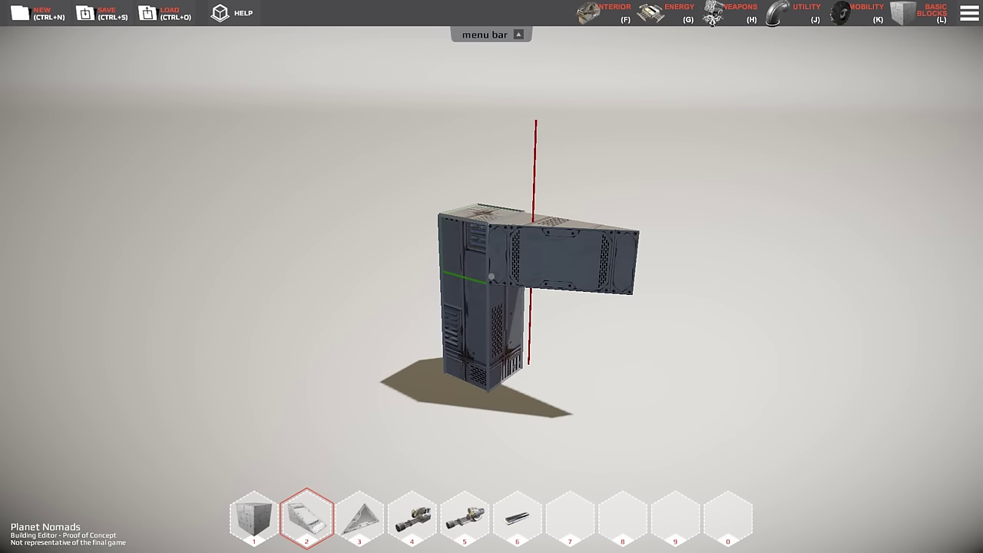
scroll(491, 276, down, 4)
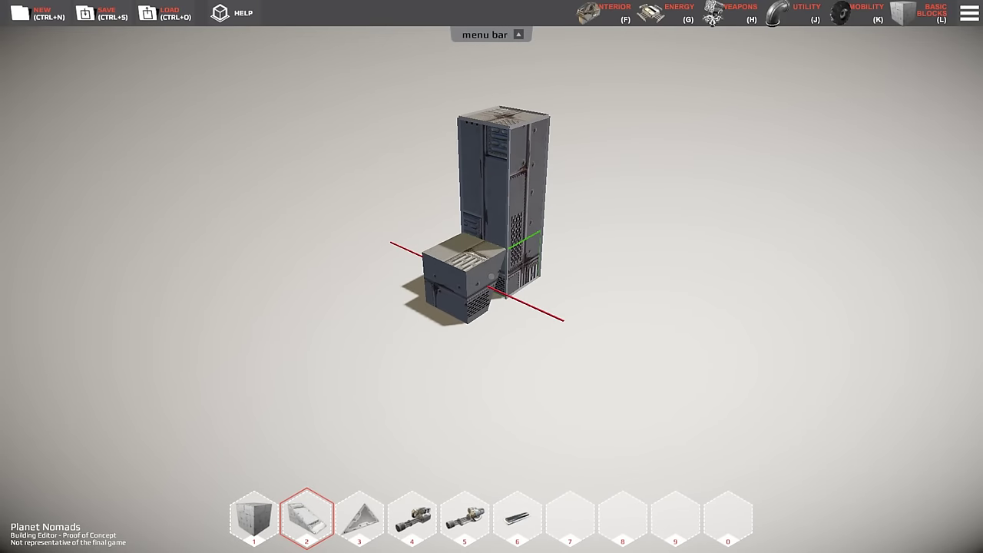
scroll(491, 276, down, 2)
click(492, 276)
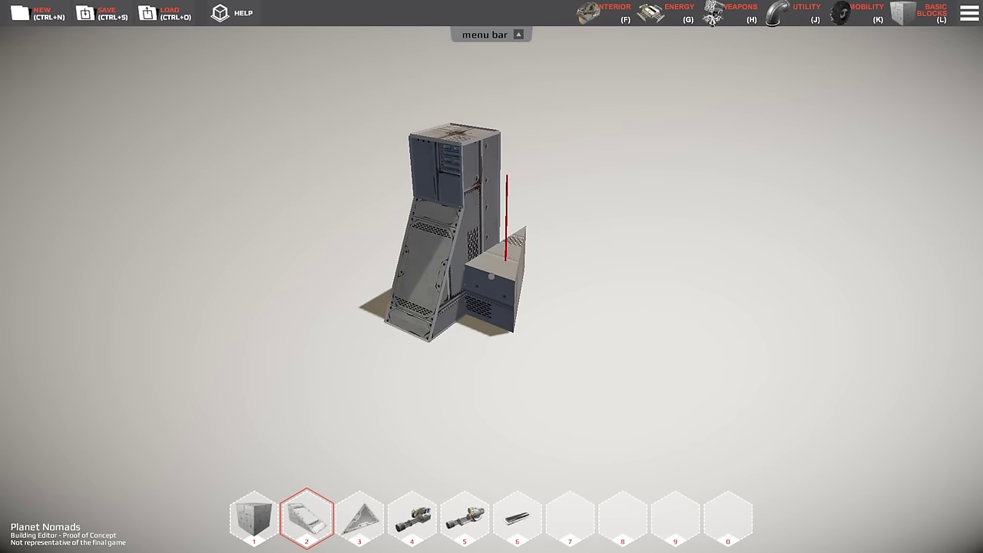
click(491, 276)
- Place a rotated triangle corner block at the tower's base
key(3)
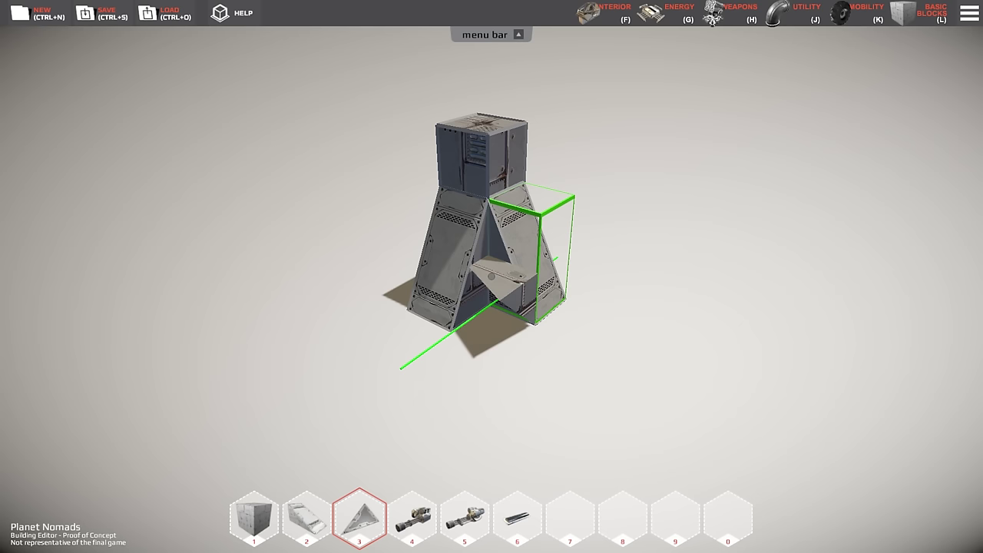
scroll(492, 276, down, 2)
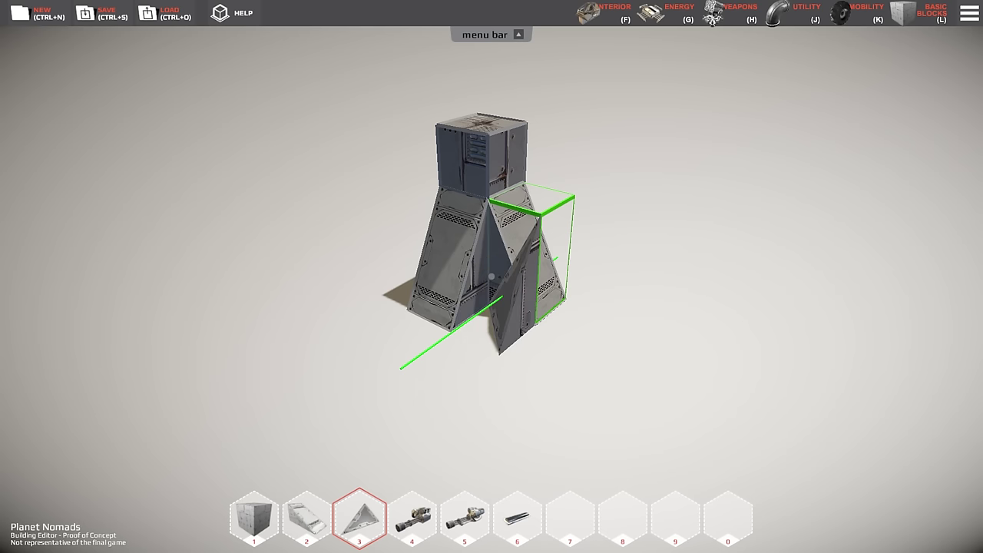
scroll(492, 276, down, 1)
click(492, 276)
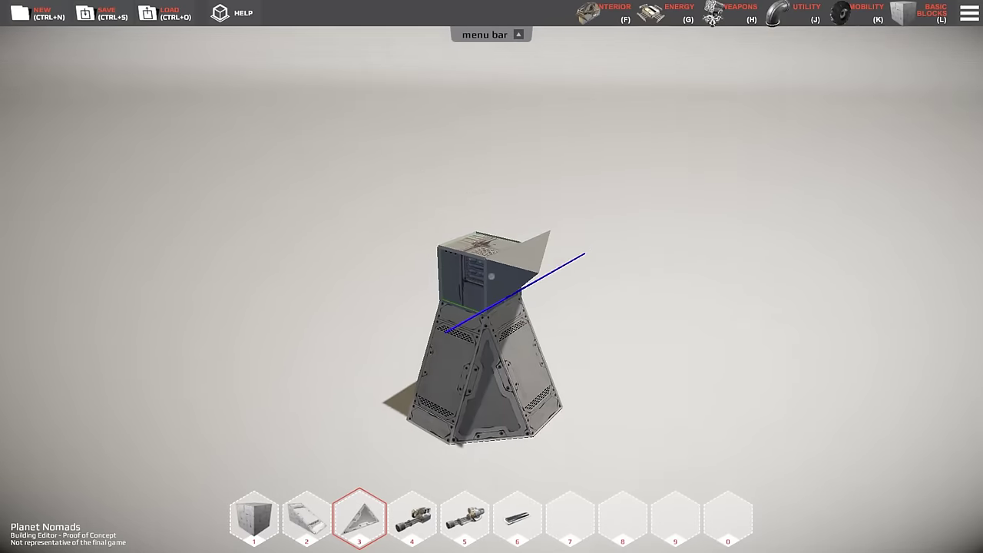
- Cap the tower with a cube and mount a rotated minigun on its side
key(1)
click(492, 275)
key(5)
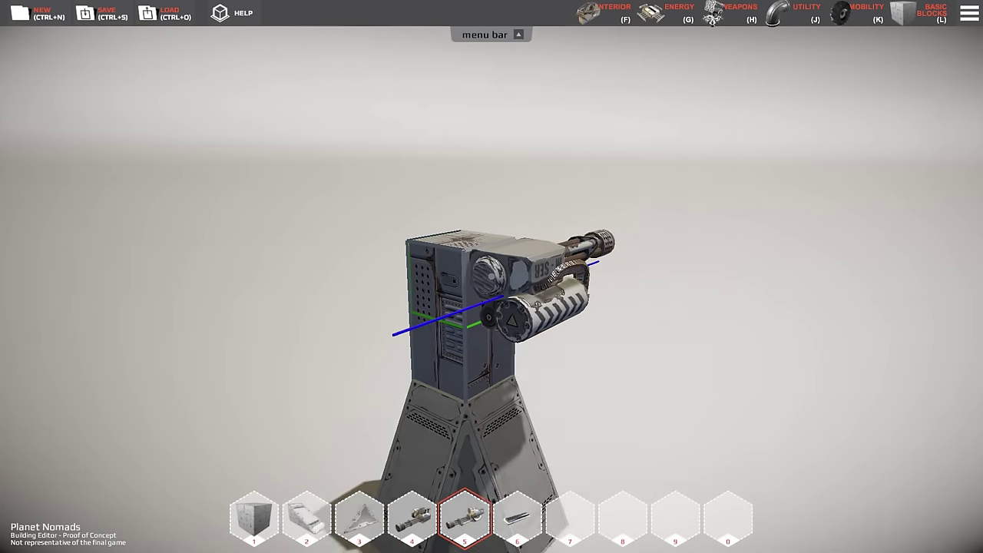
scroll(491, 276, down, 3)
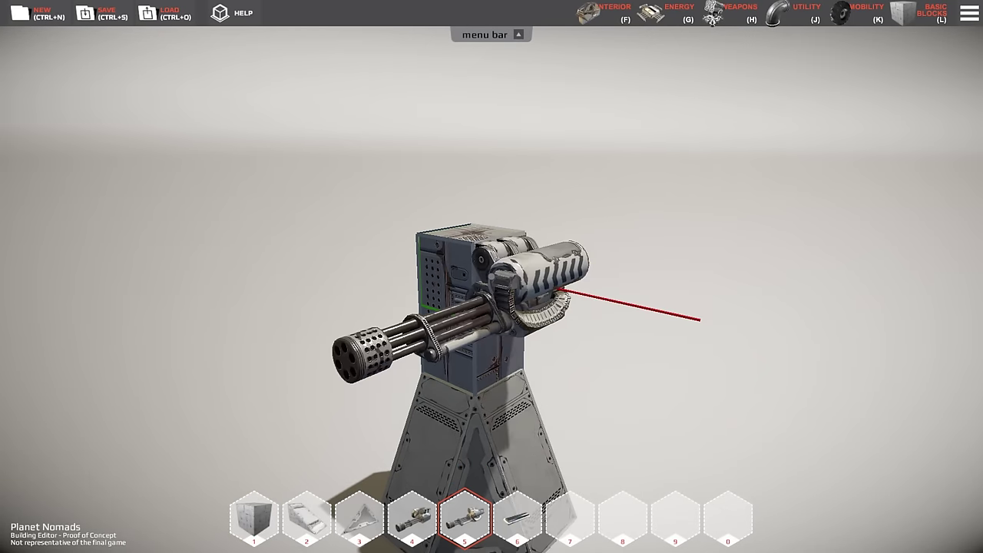
click(492, 276)
- Mount the second minigun type, rotated, on the tower's left side
key(4)
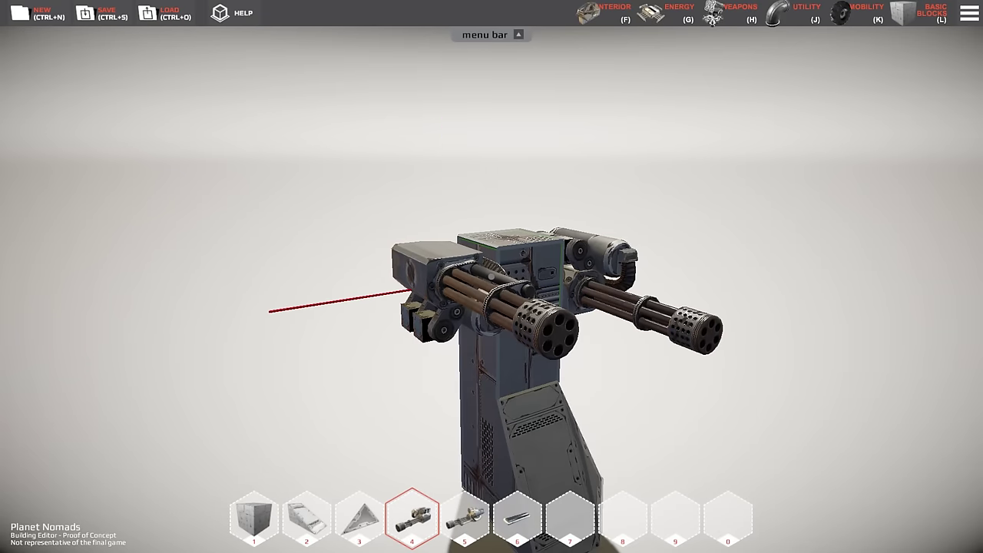
scroll(492, 276, down, 4)
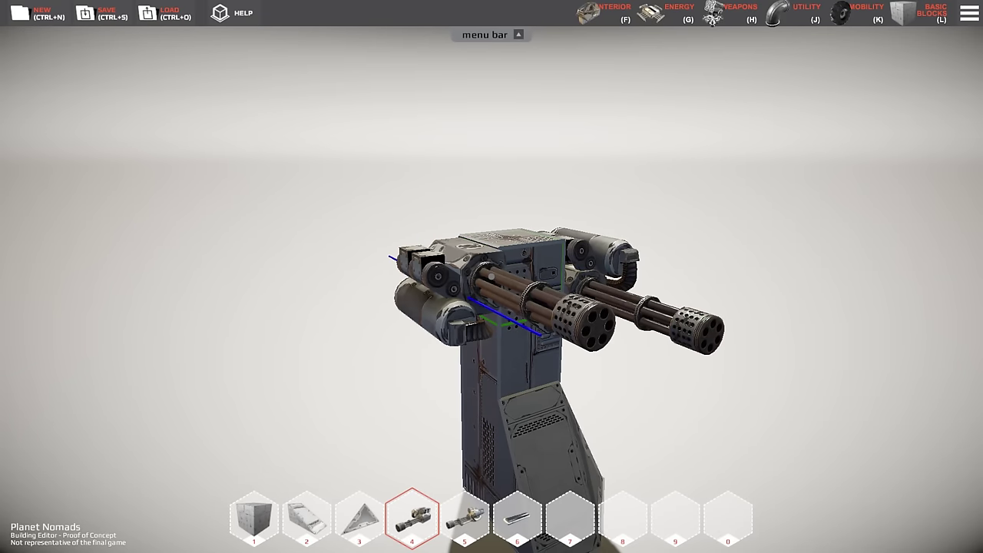
scroll(492, 275, down, 3)
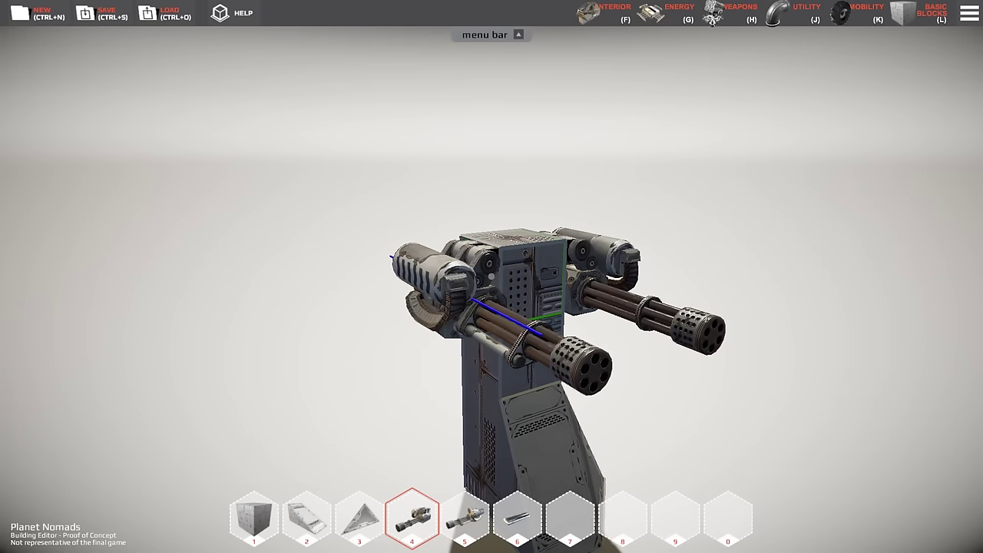
click(491, 276)
- Orbit around the finished turret and bring up the Save dialog with Ctrl+S
key(6)
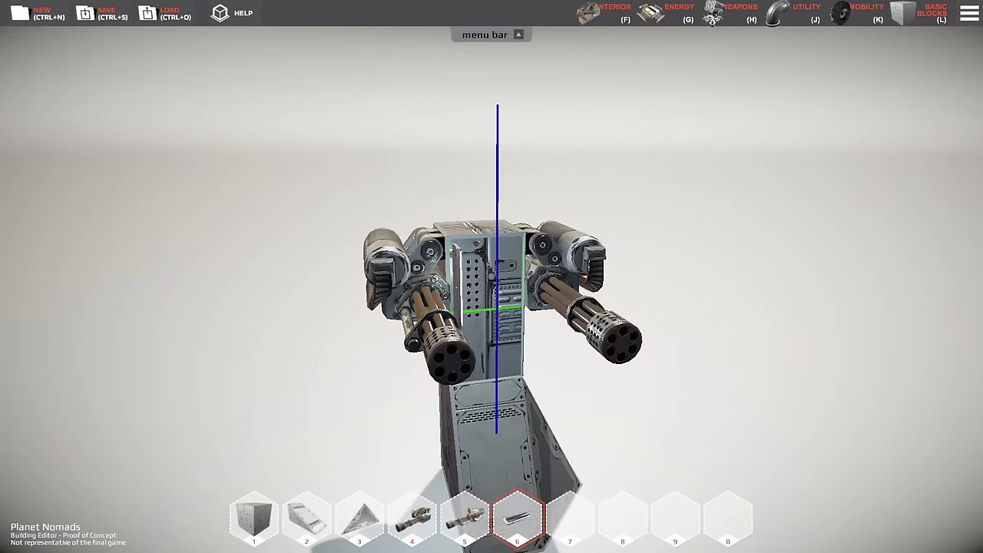
mouse_move(491, 276)
right_down()
mouse_move(431, 276)
mouse_move(491, 275)
right_up()
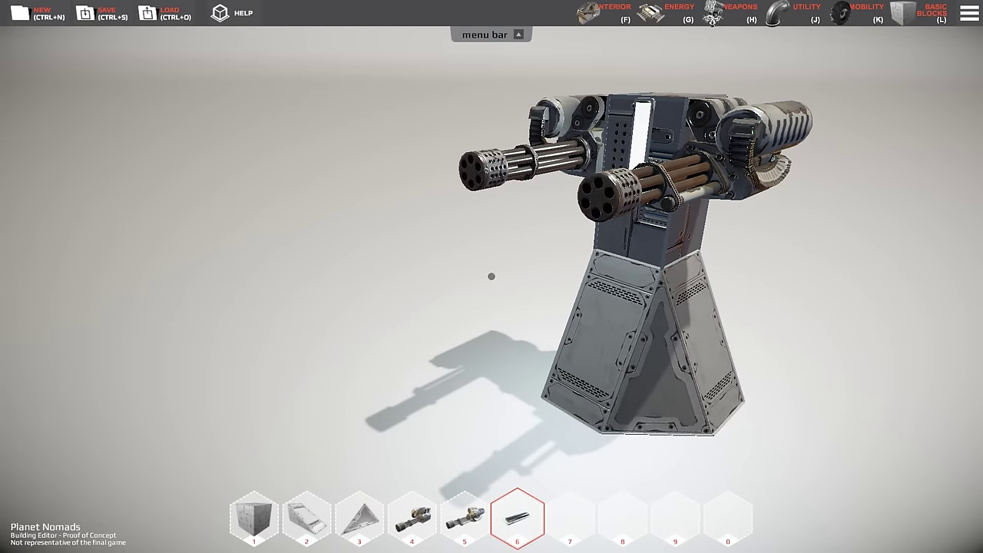
key(ctrl+s)
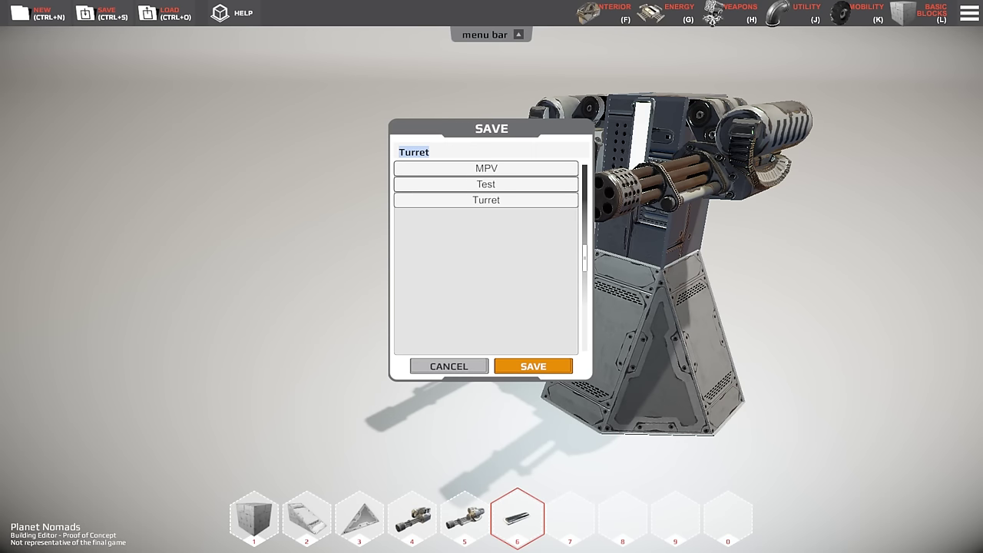
- Save the design under the name 'Turret' and start a new empty build
text(Turret)
key(Return)
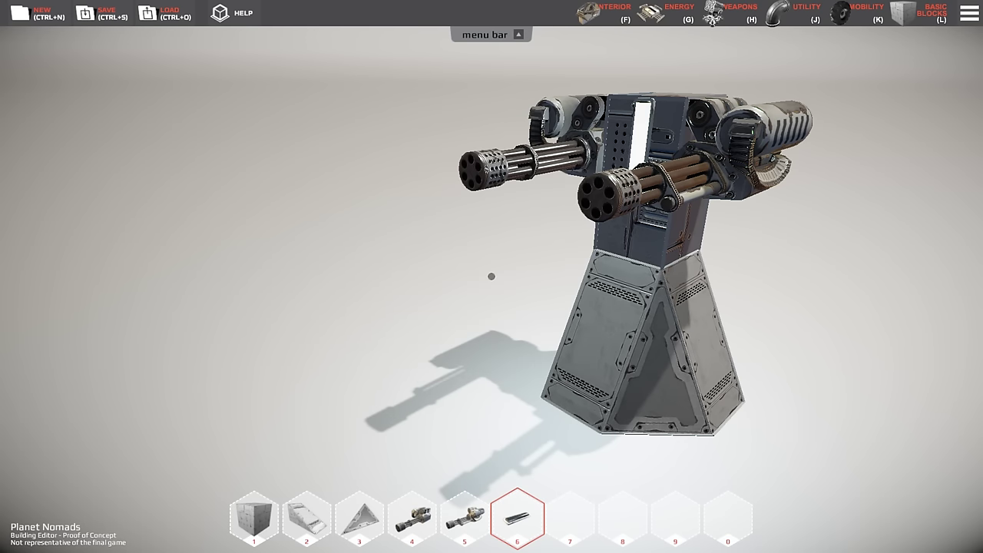
key(ctrl+n)
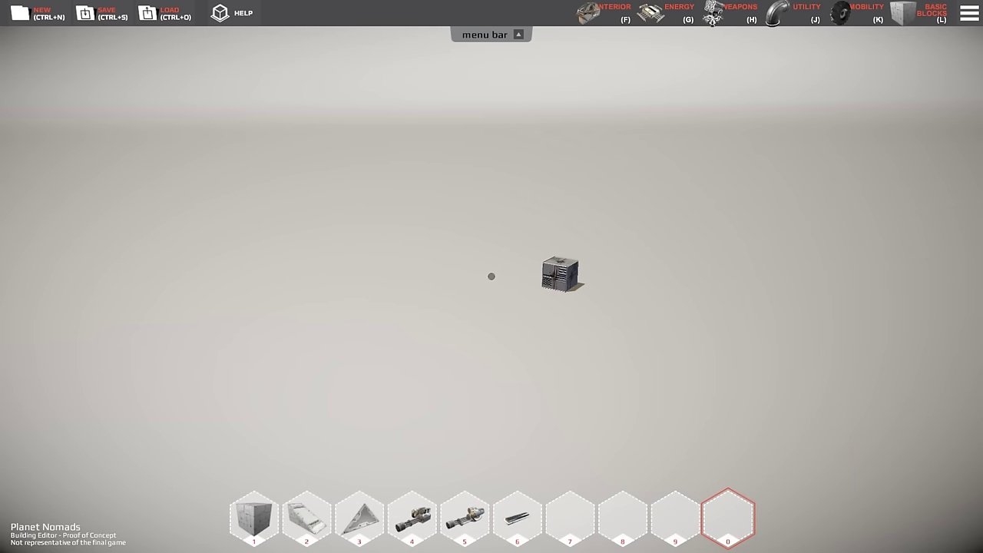
- Load the Buggy_kind_off armored buggy design from the Load dialog
key(ctrl+o)
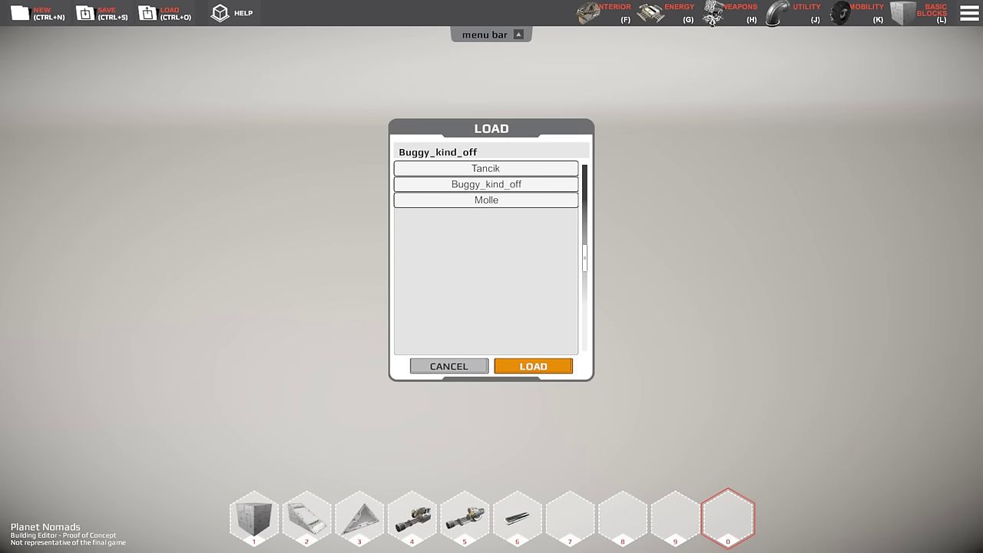
key(Return)
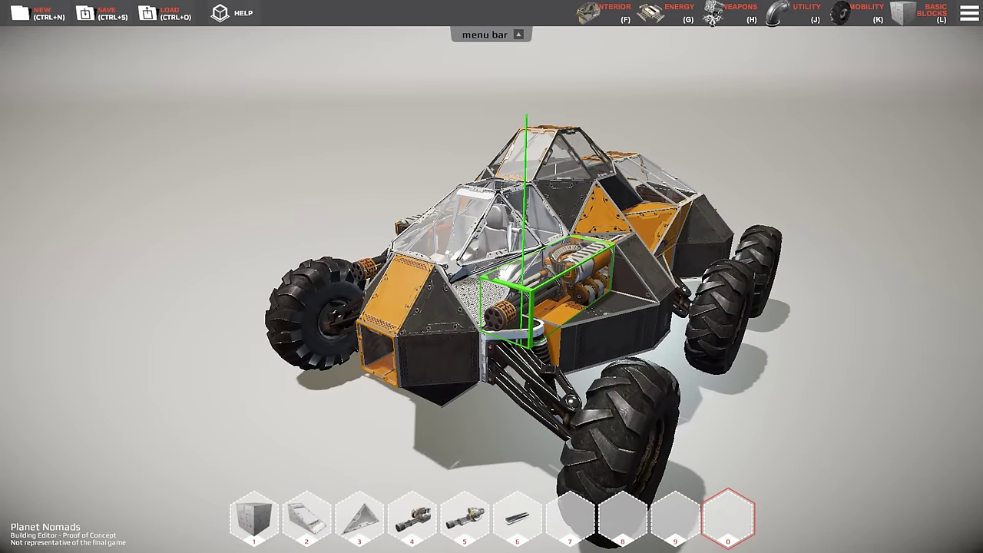
- Try charcoal, brown, olive and bright green swatches, pick grey-green, then darken its red and green
key(c)
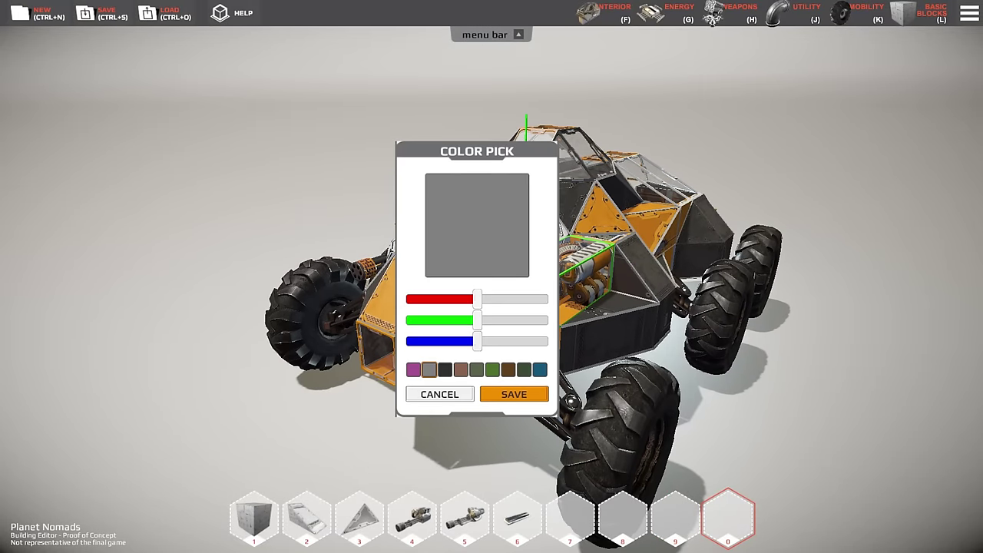
click(445, 369)
click(461, 370)
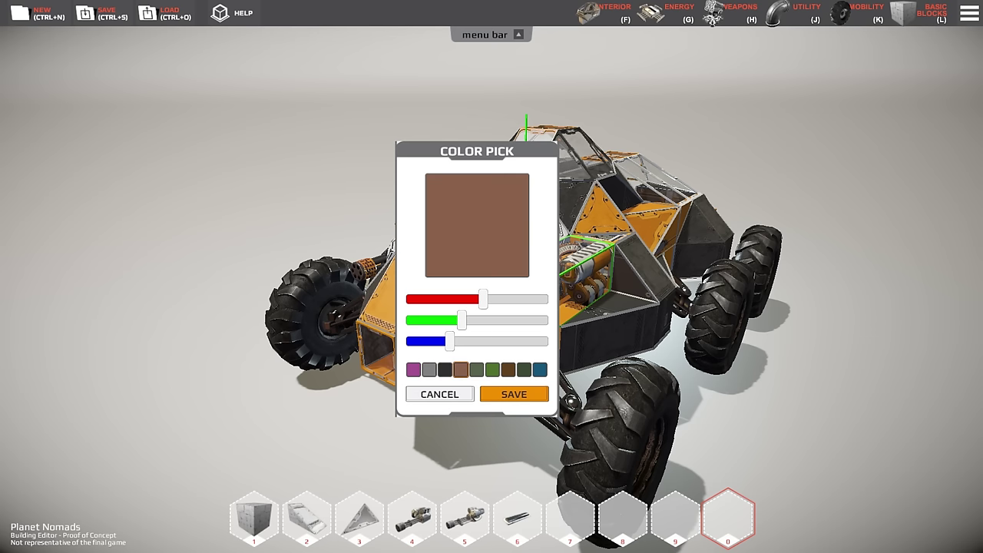
click(476, 370)
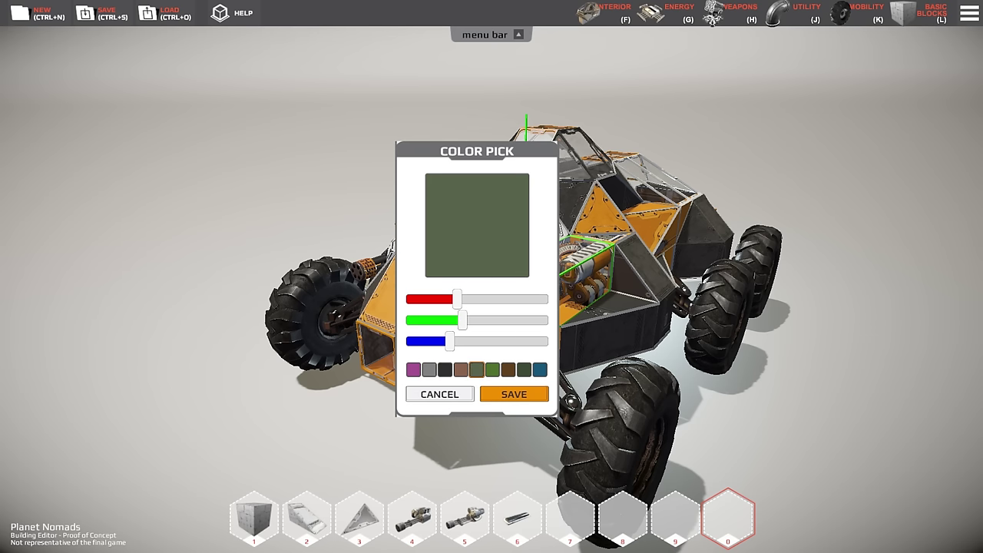
click(493, 369)
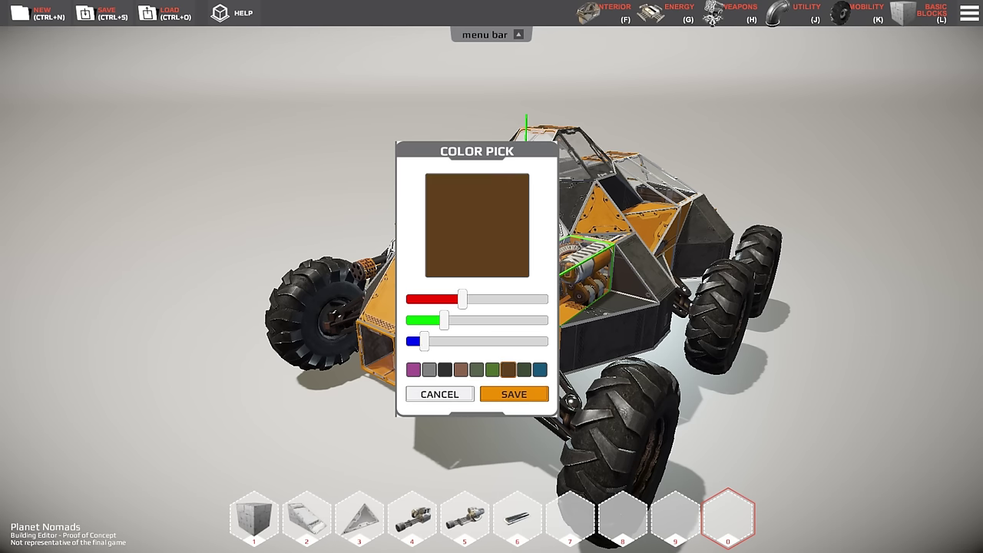
click(477, 370)
drag(447, 299, 468, 319)
- Apply the dark green and add cube, minigun and plate pieces to the buggy's front
key(Return)
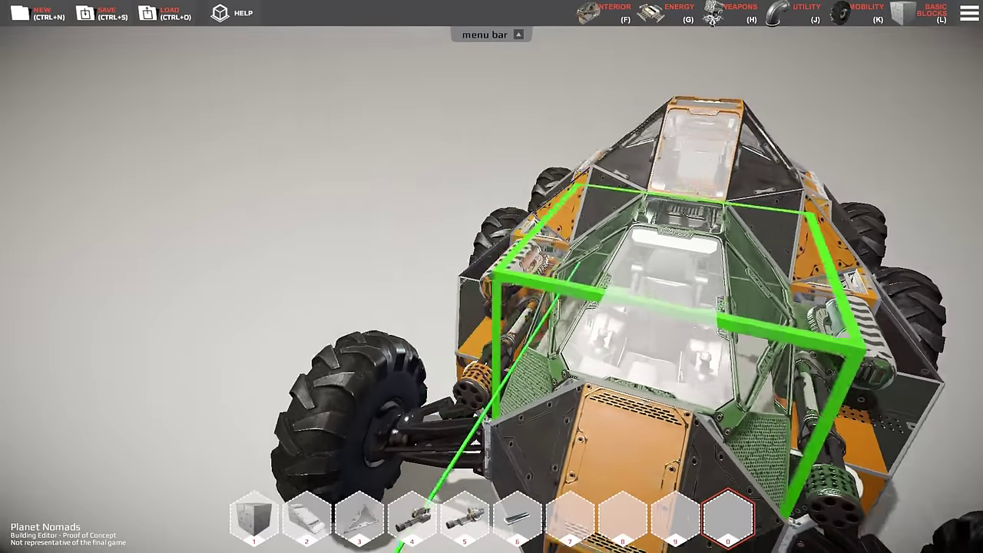
key(0)
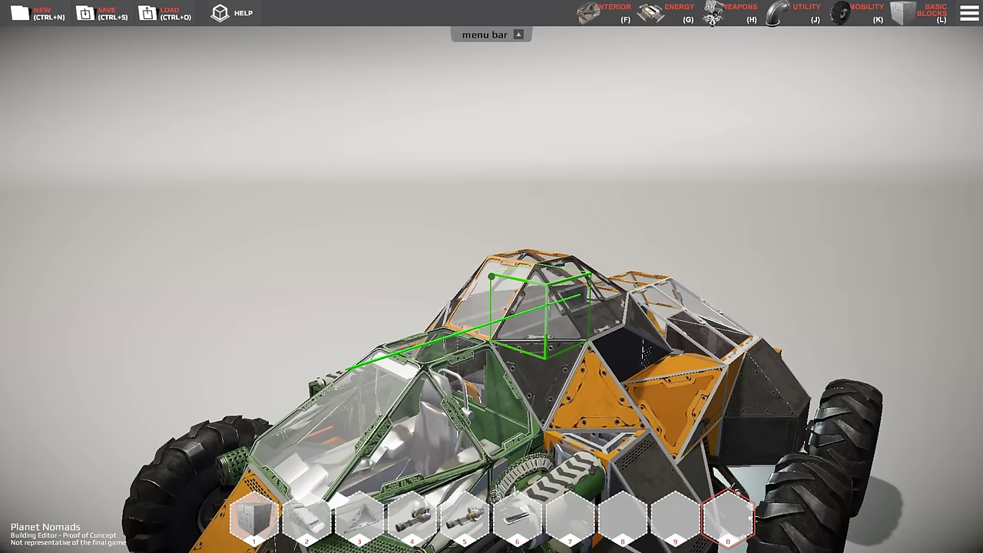
key(5)
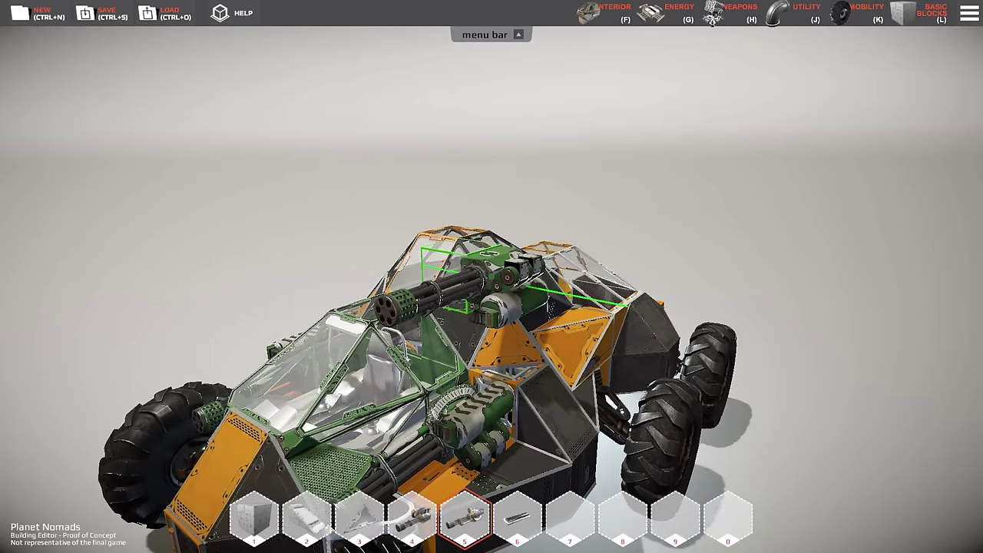
key(6)
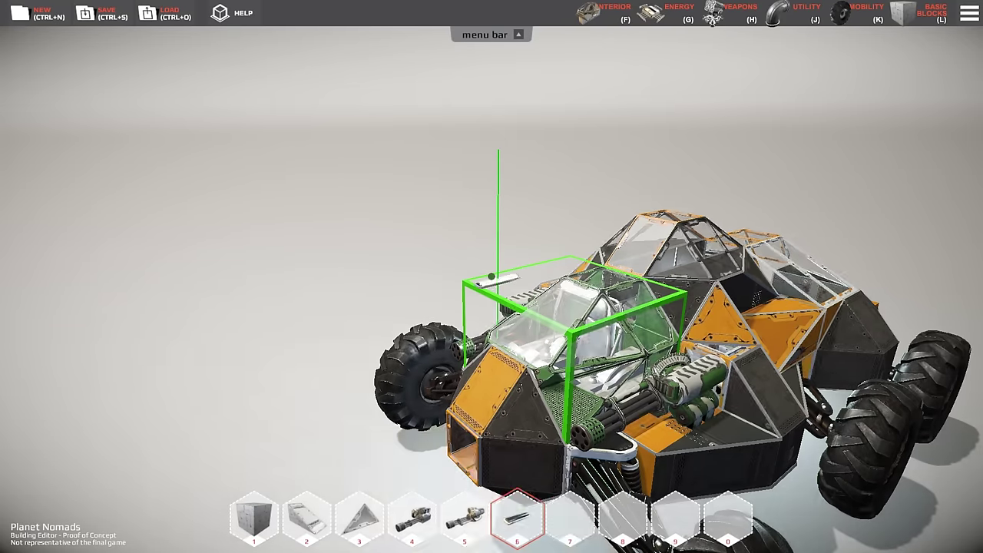
key(7)
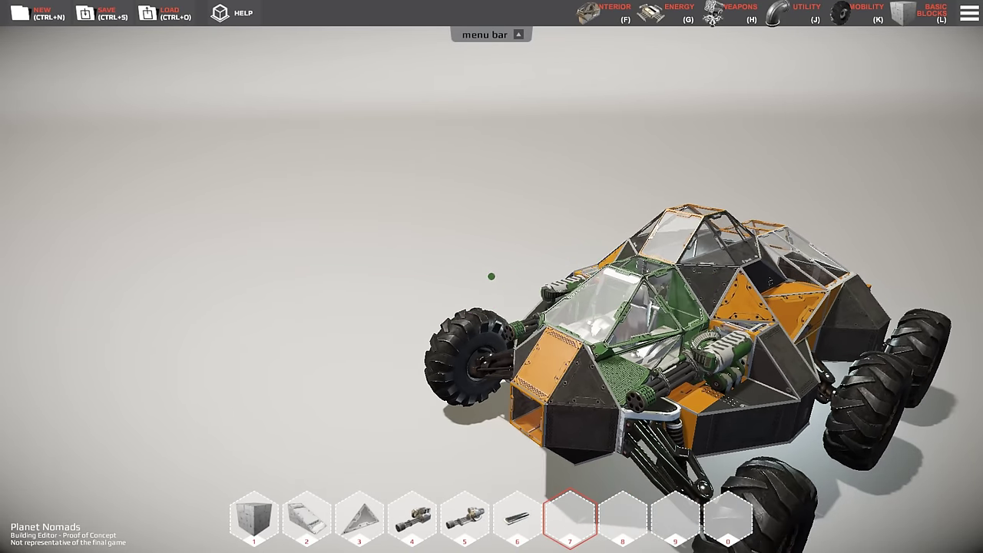